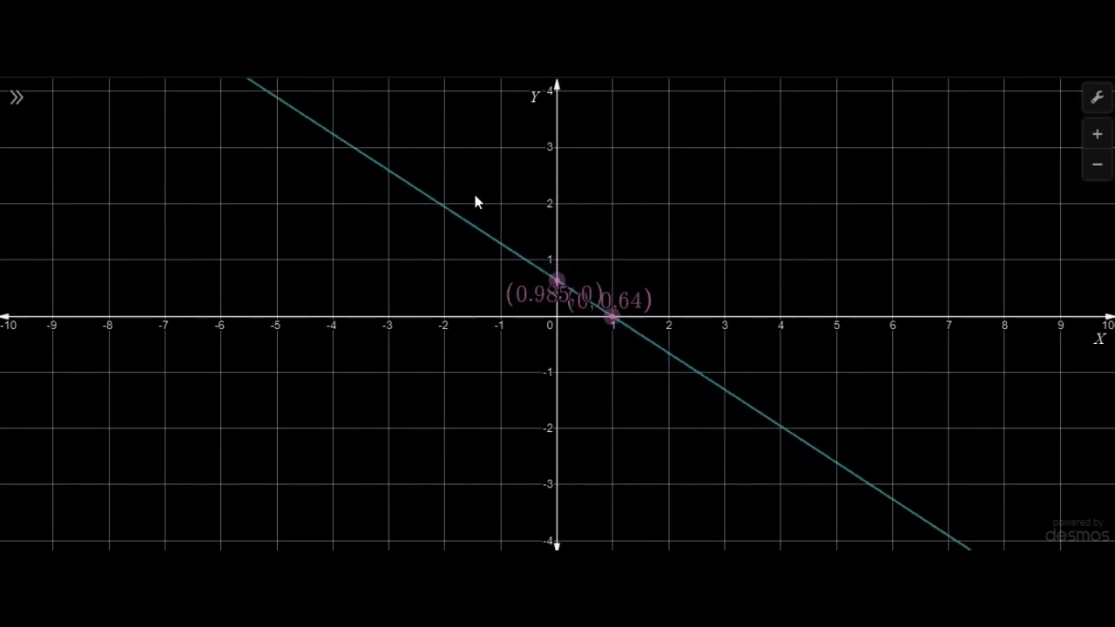
Expand the expression list and inspect the y = mx + c expression driving the animated line.
left_click(16, 98)
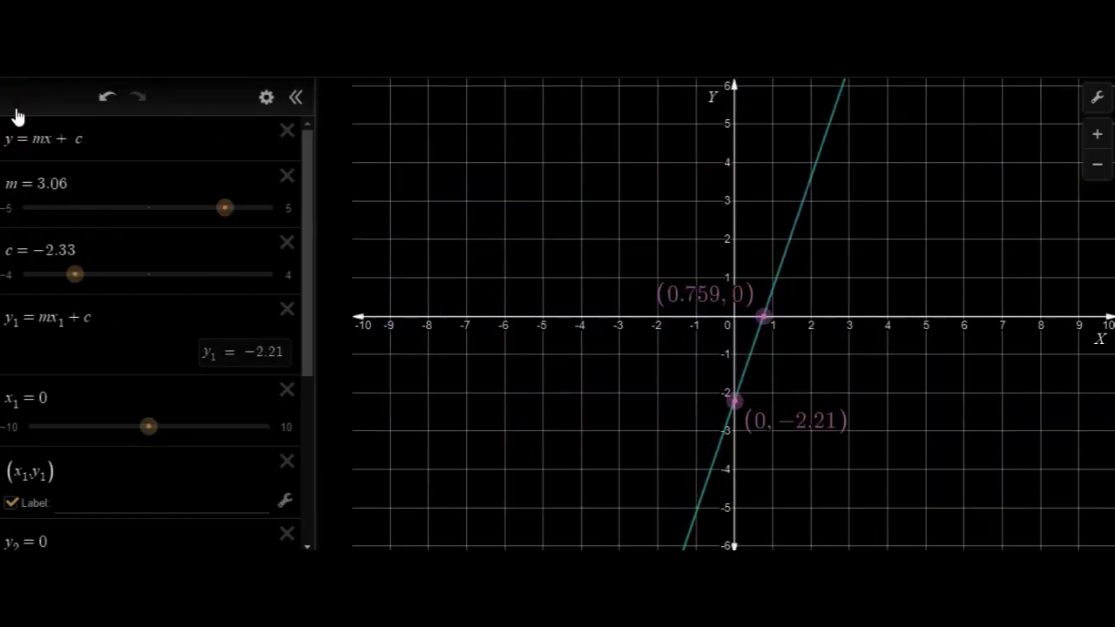
left_click(68, 140)
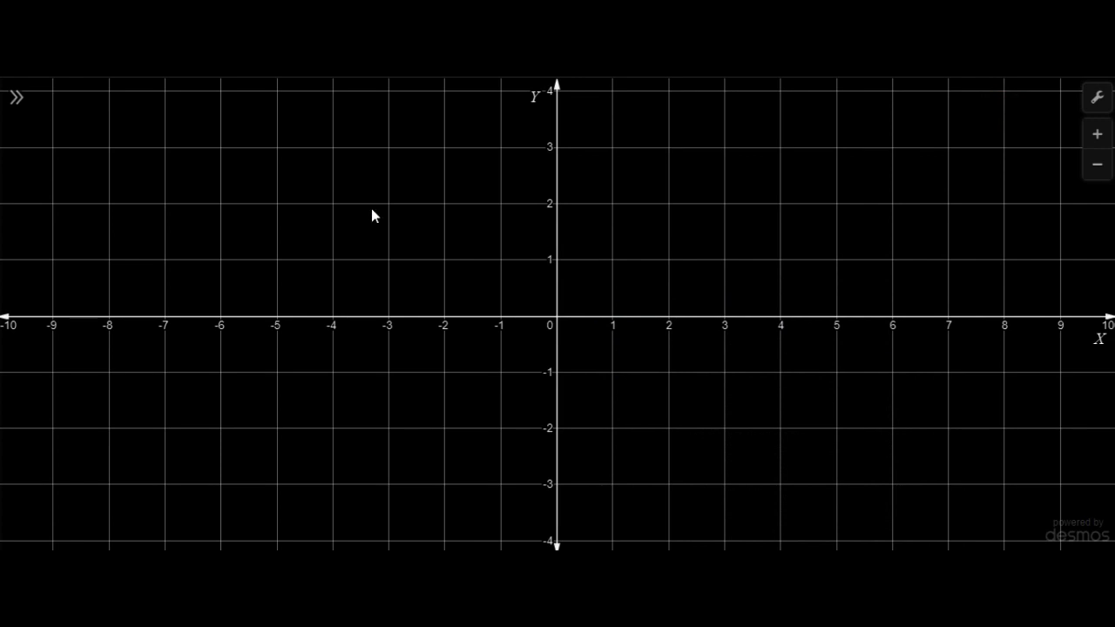
Enter y = mx + c in the first expression row without adding sliders.
left_click(24, 105)
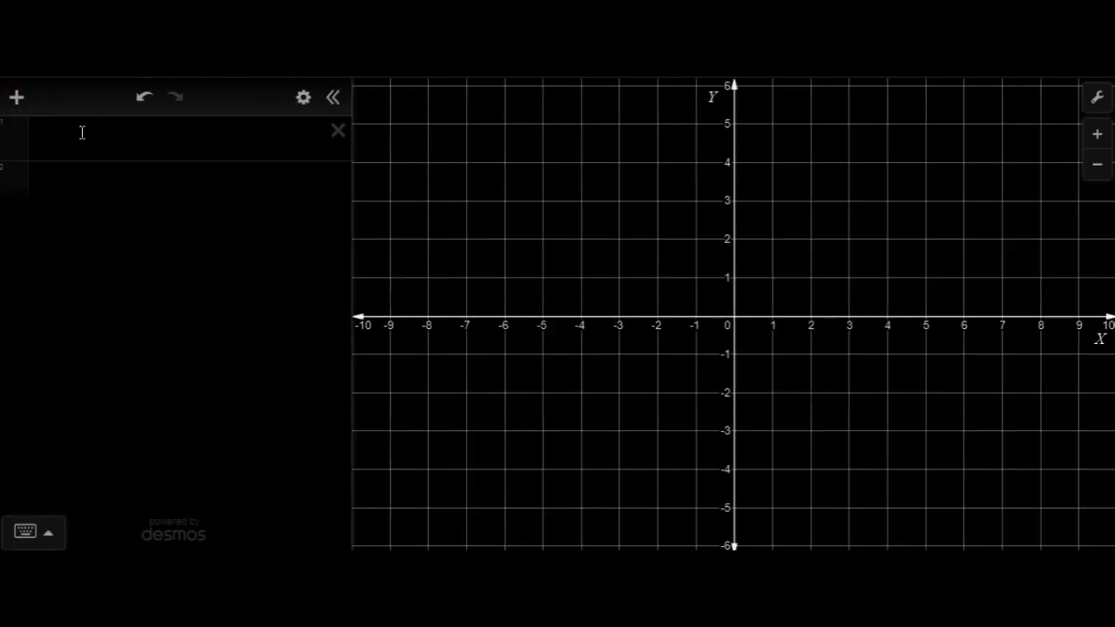
left_click(82, 132)
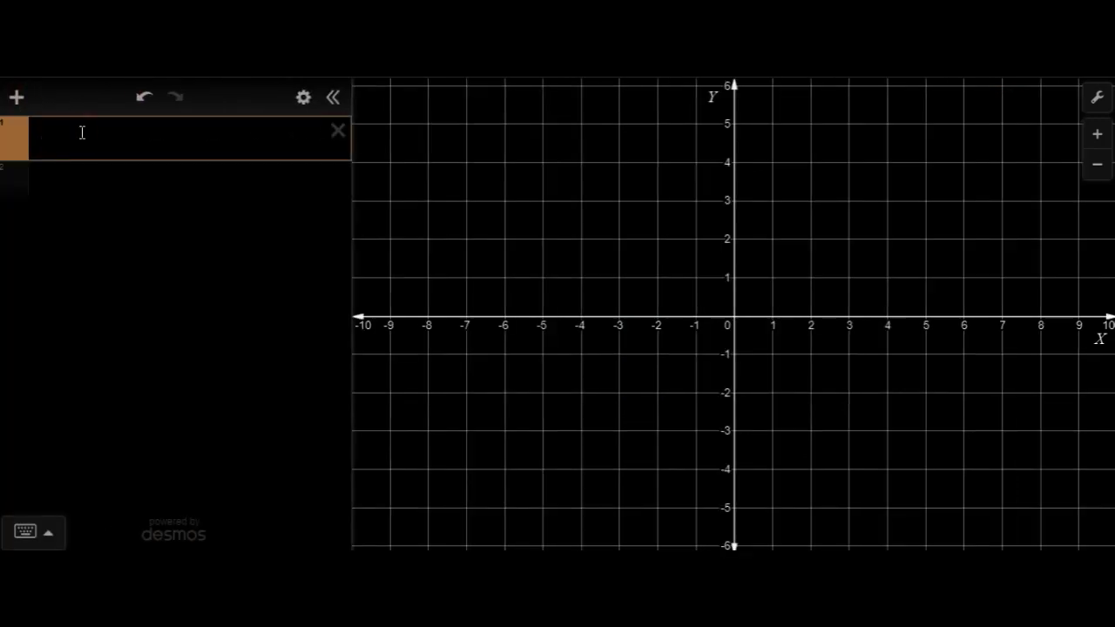
type("y = m")
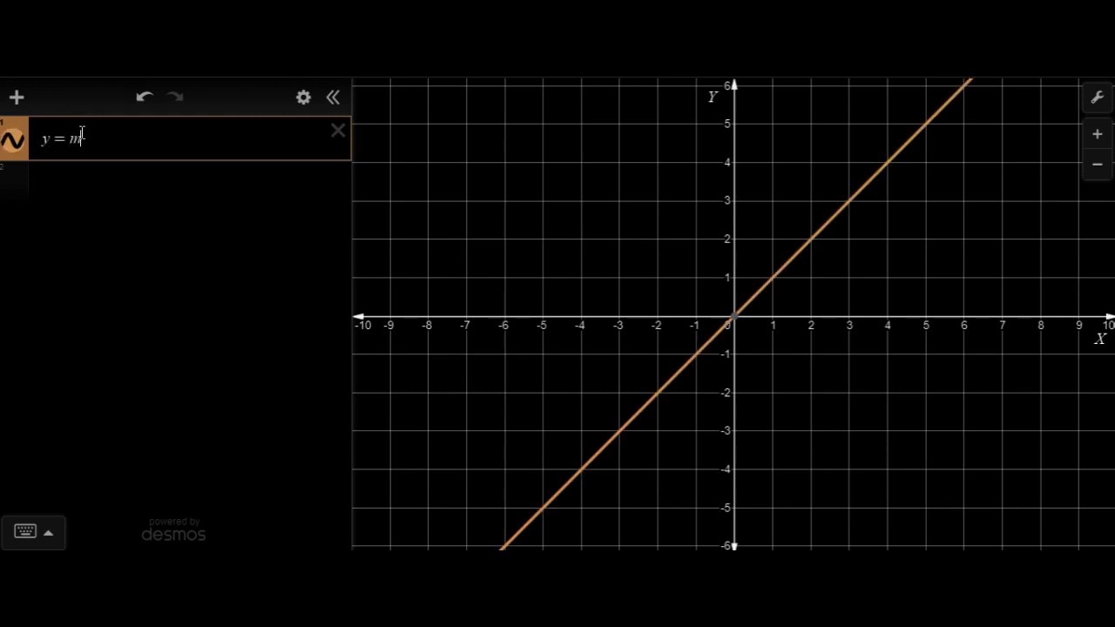
type("x + c")
Enter y = 2x + 1 in the second expression row.
left_click(71, 202)
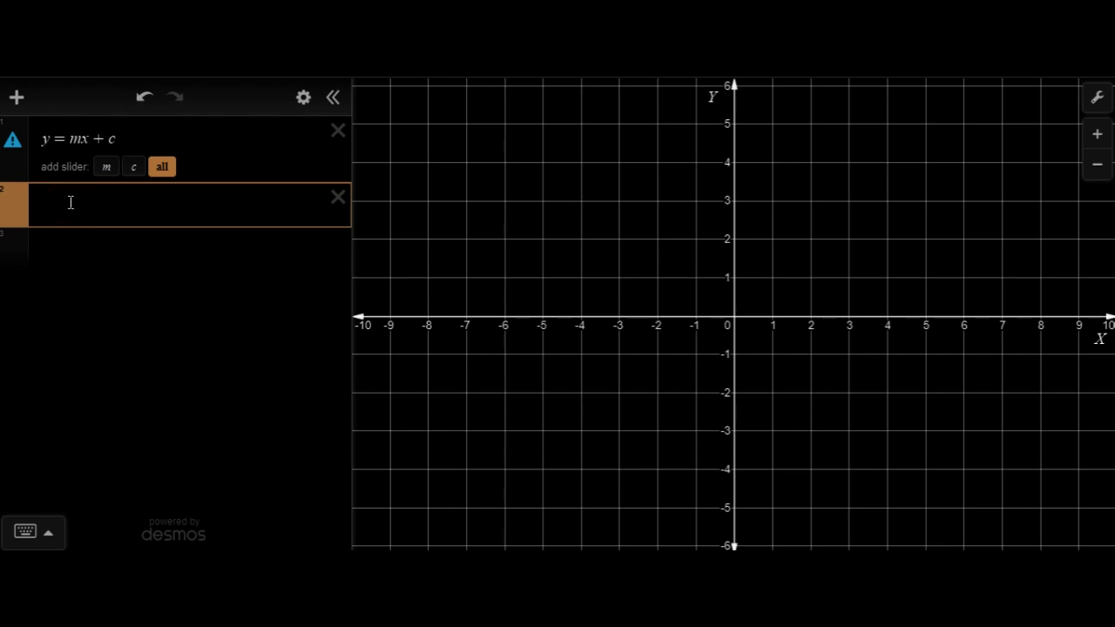
left_click(75, 138)
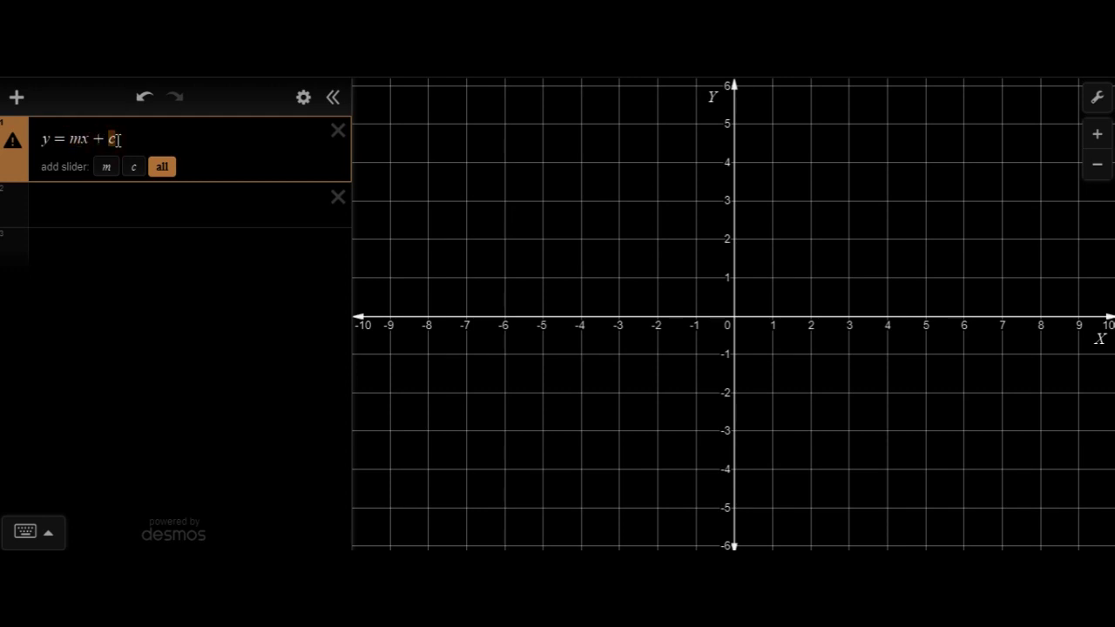
left_click(79, 209)
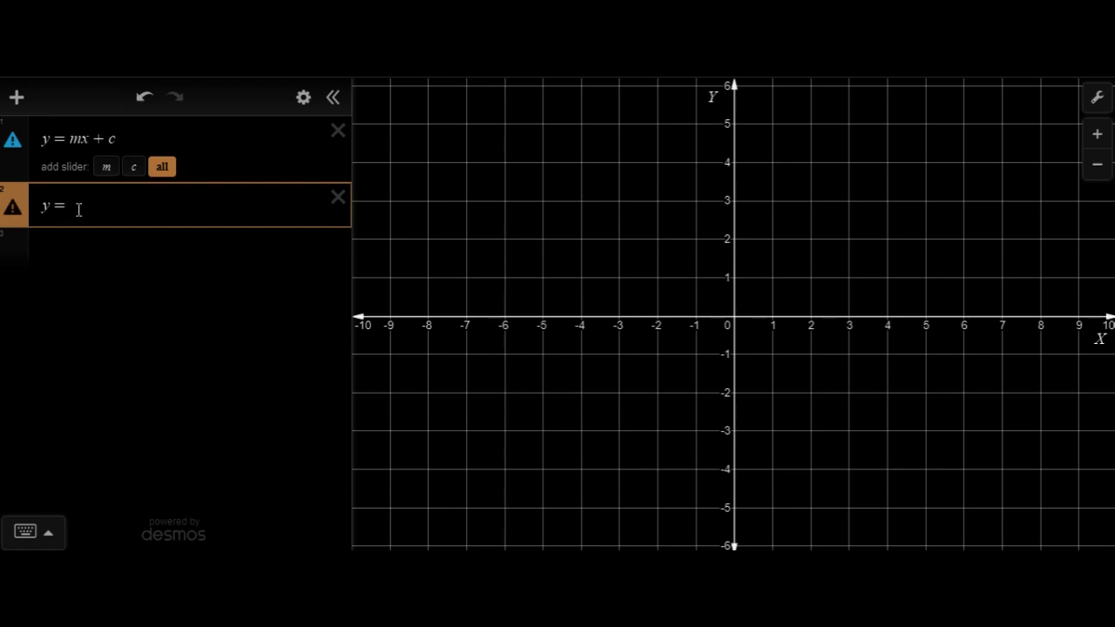
type("y = 2x + 1")
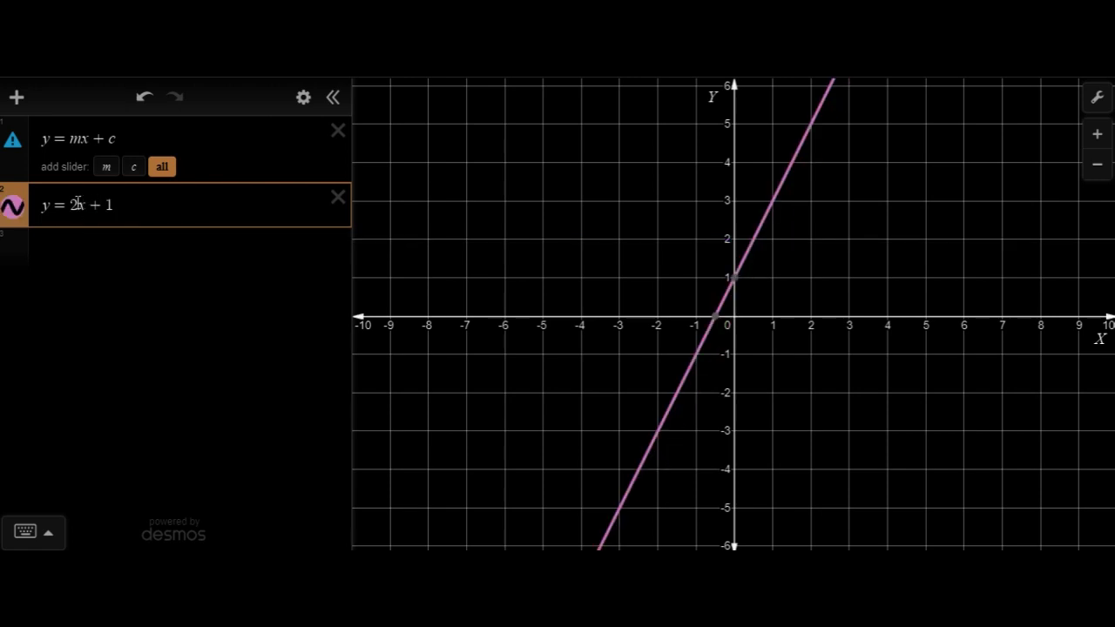
Match gradient 2 to m and intercept 1 to c between the two expressions.
double_click(75, 205)
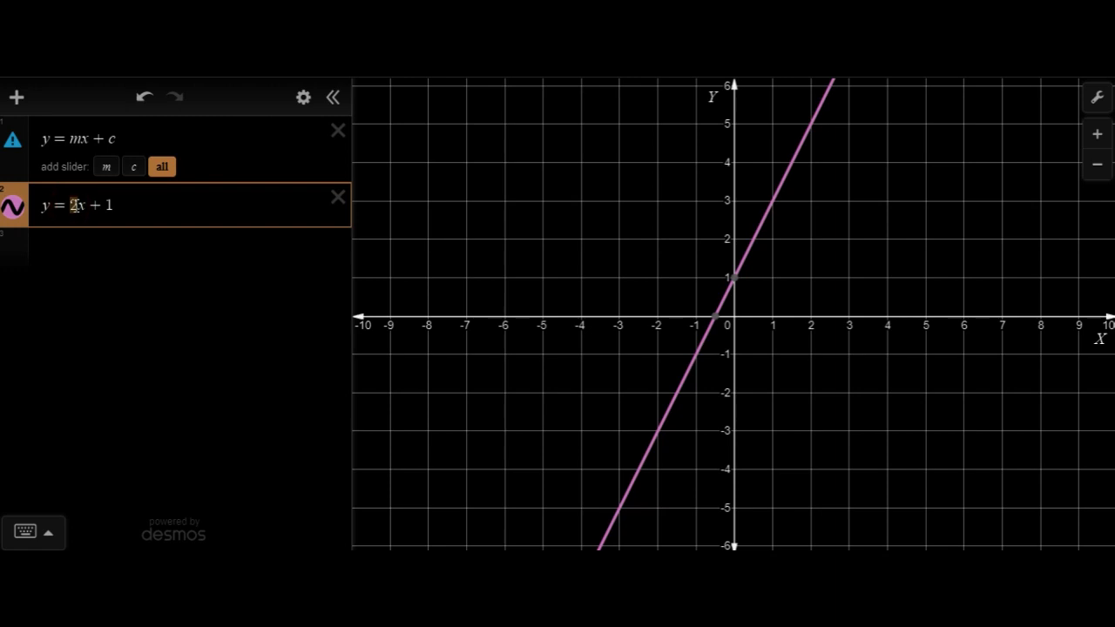
left_click(76, 143)
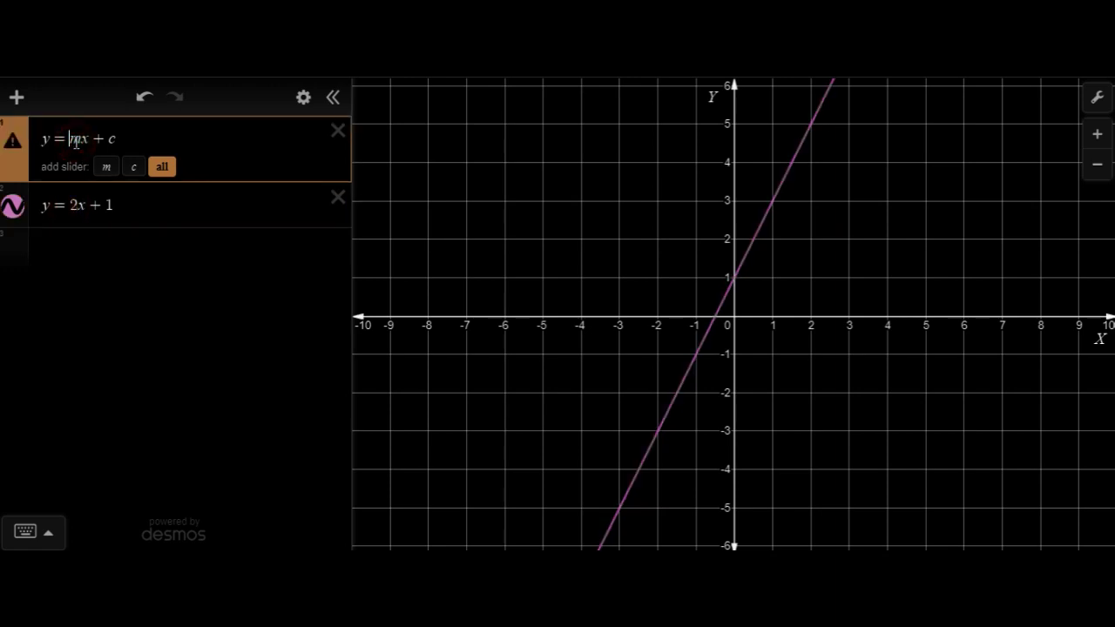
left_click(103, 205)
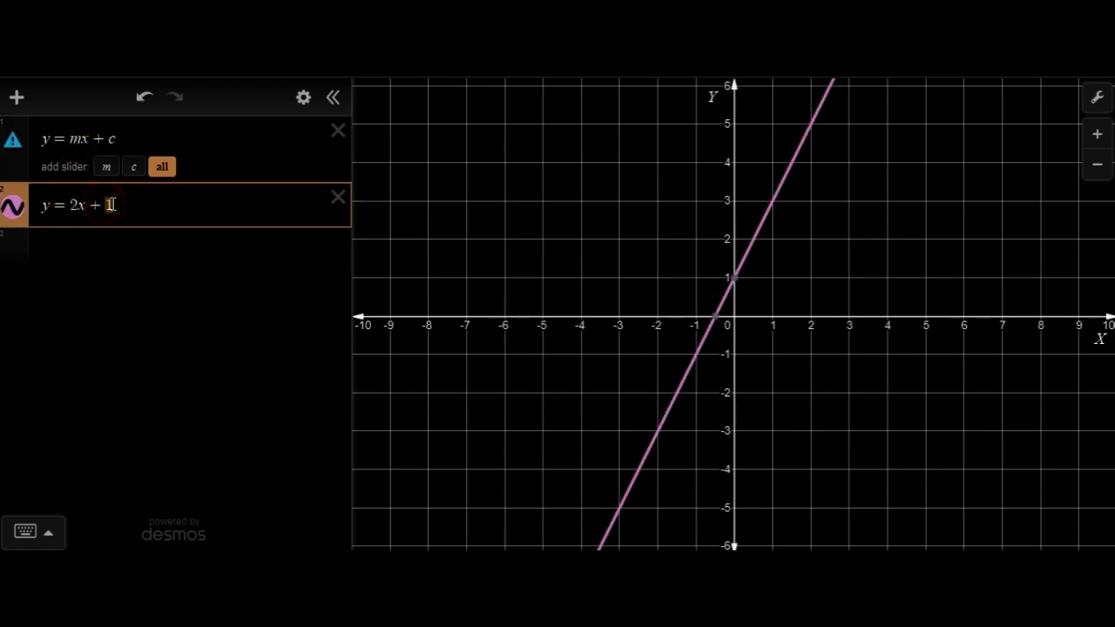
double_click(112, 138)
left_click(123, 211)
left_click_drag(104, 204, 114, 205)
mouse_move(740, 279)
Add the lines y = 1x + 1 and y = 0.5x + 1 below y = 2x + 1.
left_click(109, 248)
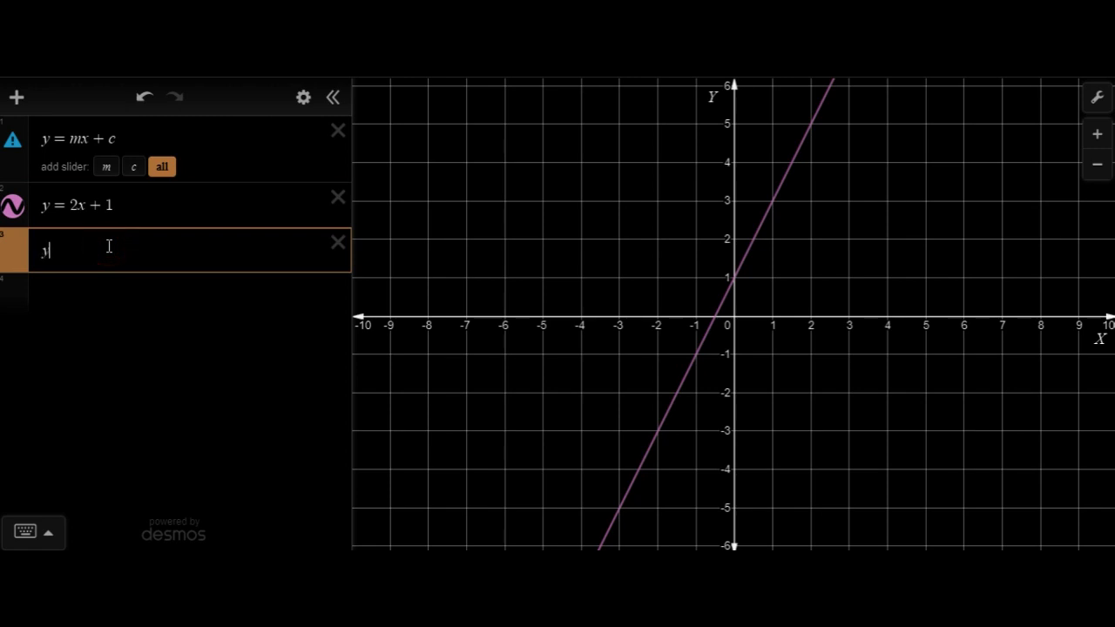
type("y = 1x ")
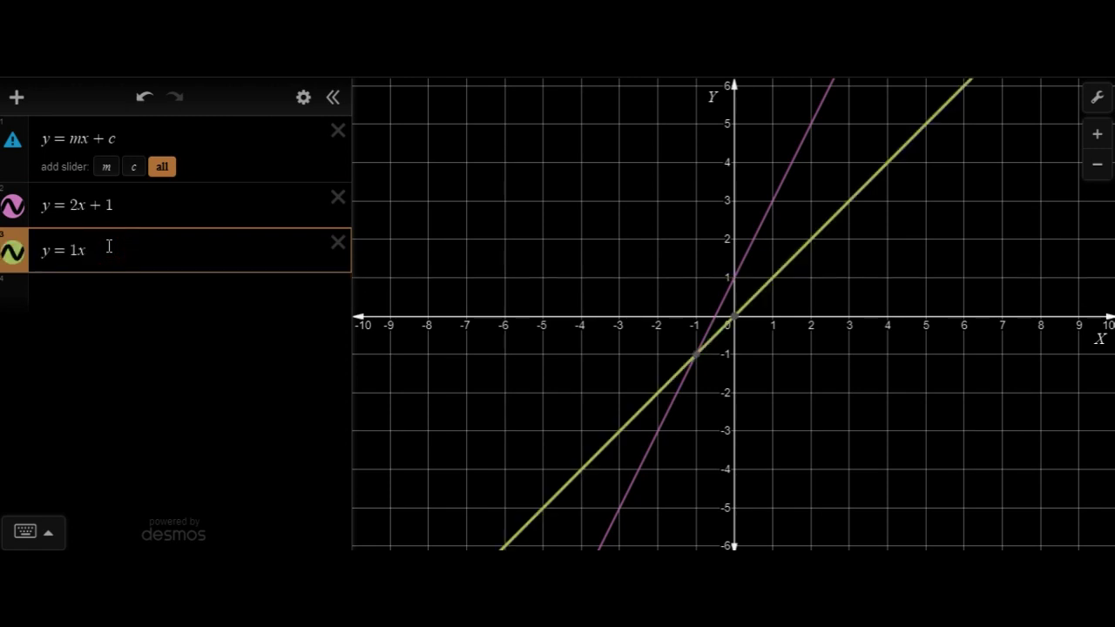
type("+ 1")
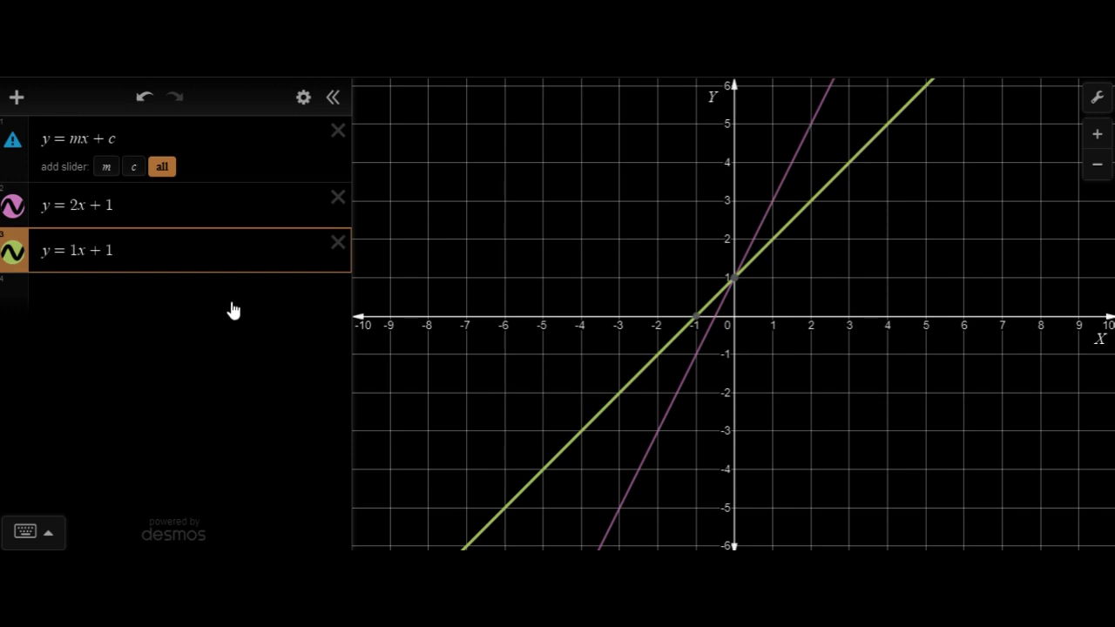
left_click(198, 295)
type("y = 0")
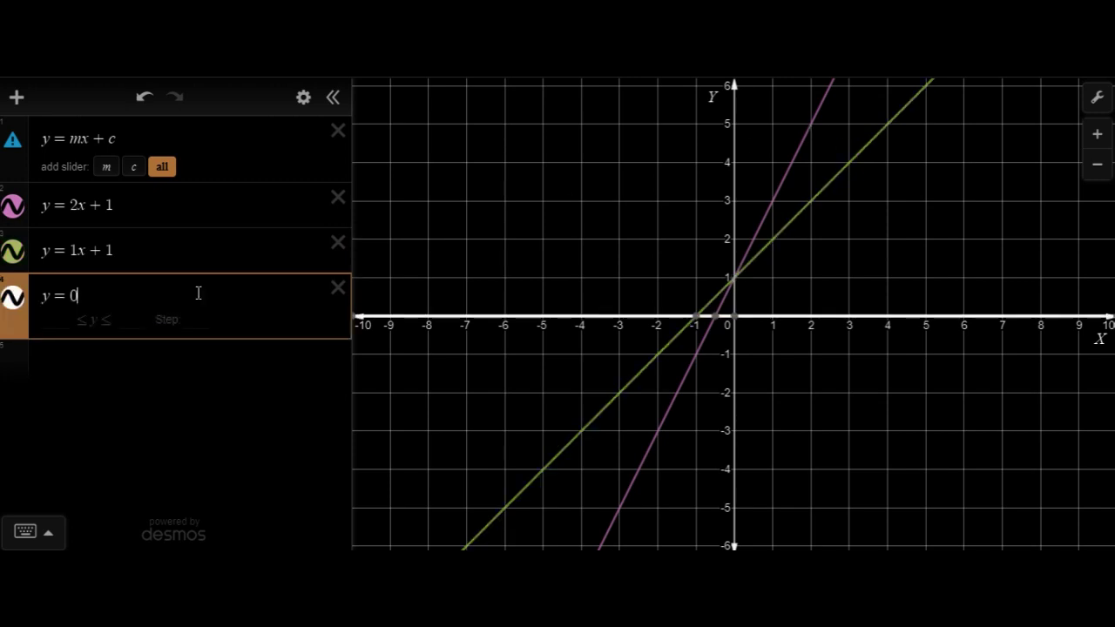
type(".5x ")
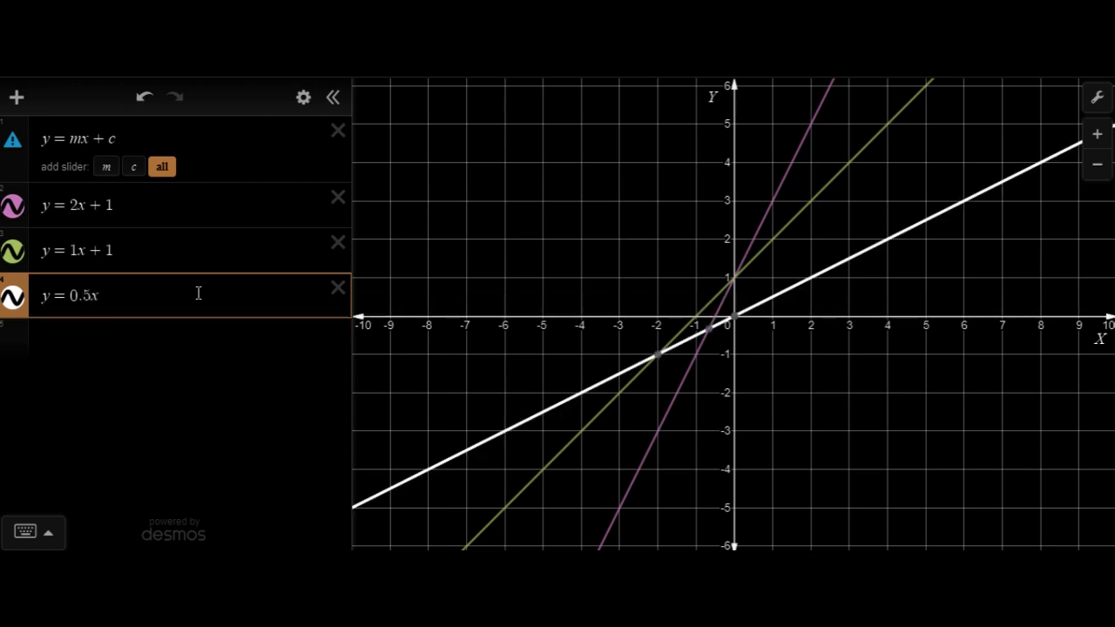
type("+ 1")
key("Return")
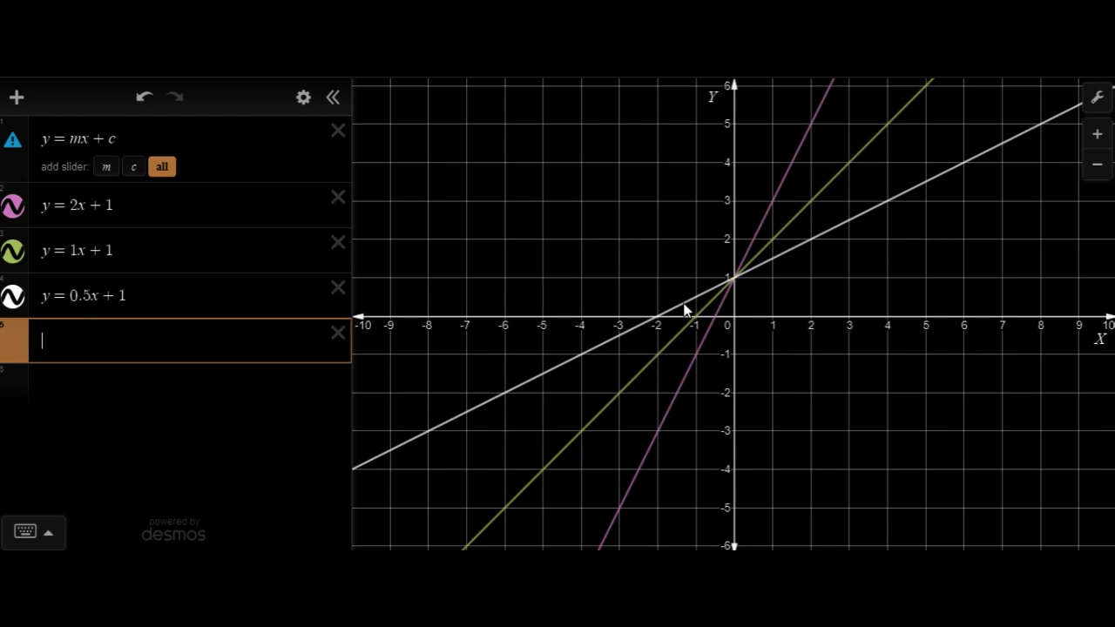
Highlight the gradient 2, 1 and 0.5 lines in turn, then select the y = 2x + 1 row.
left_click(73, 204)
left_click(75, 251)
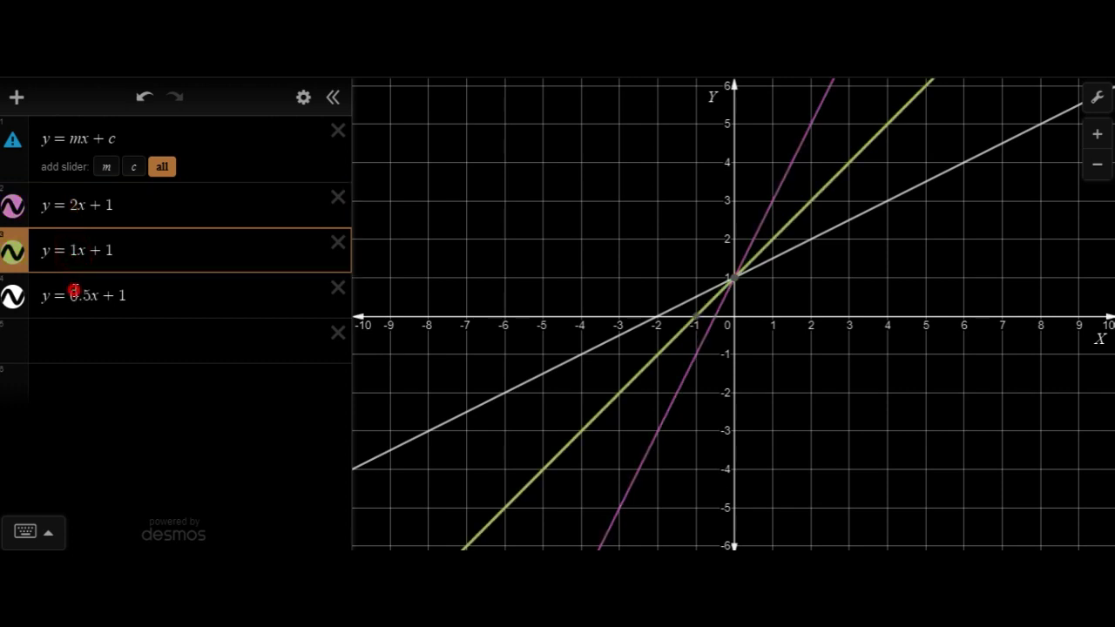
left_click(75, 293)
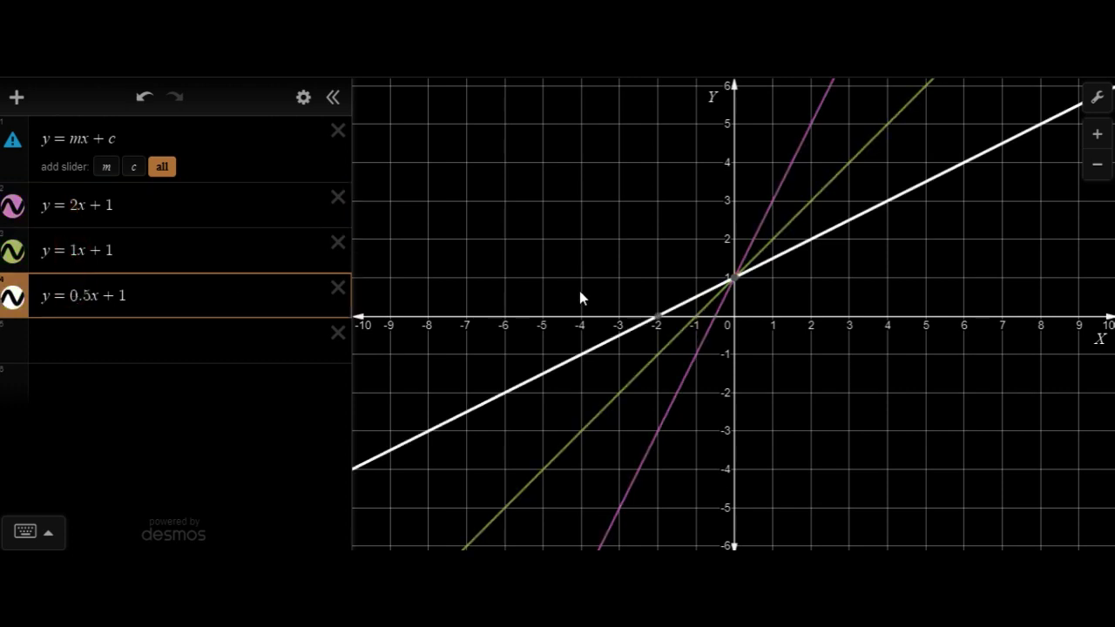
left_click(102, 347)
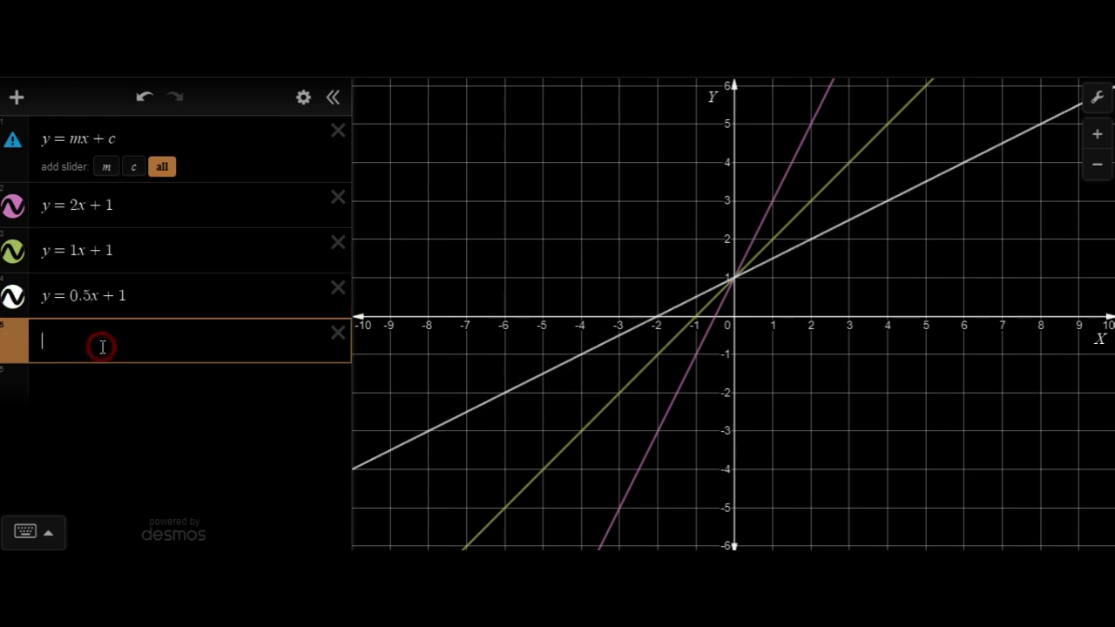
left_click(126, 210)
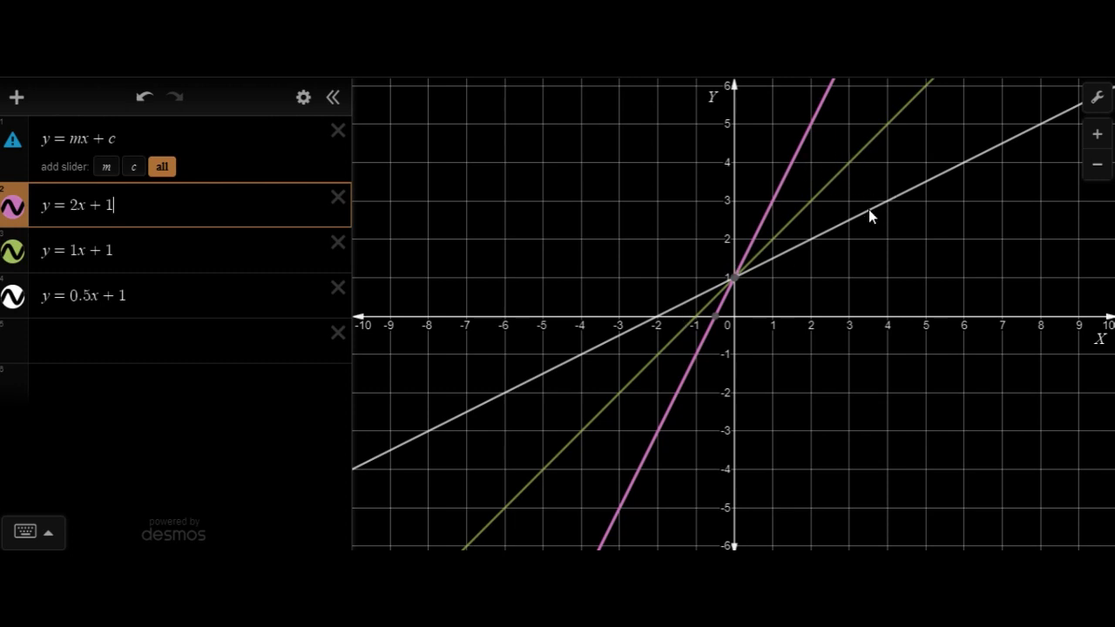
Replace each trailing 1 with 2, giving y = 2x + 2, y = 1x + 2, y = 0.5x + 2.
mouse_move(736, 282)
key("BackSpace")
type("2")
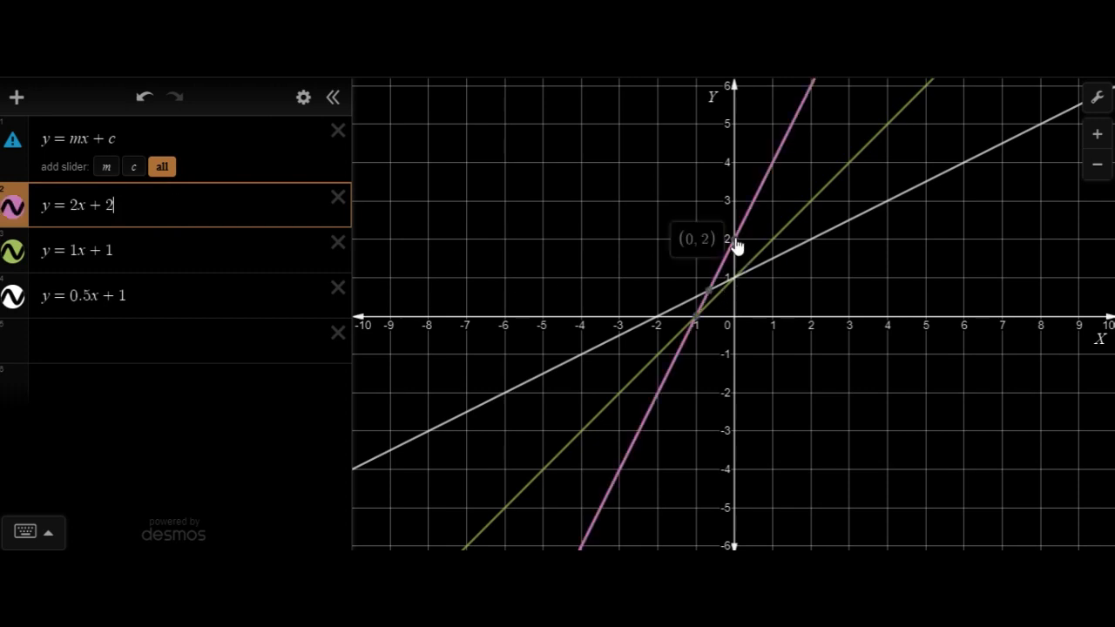
mouse_move(738, 250)
left_click(167, 246)
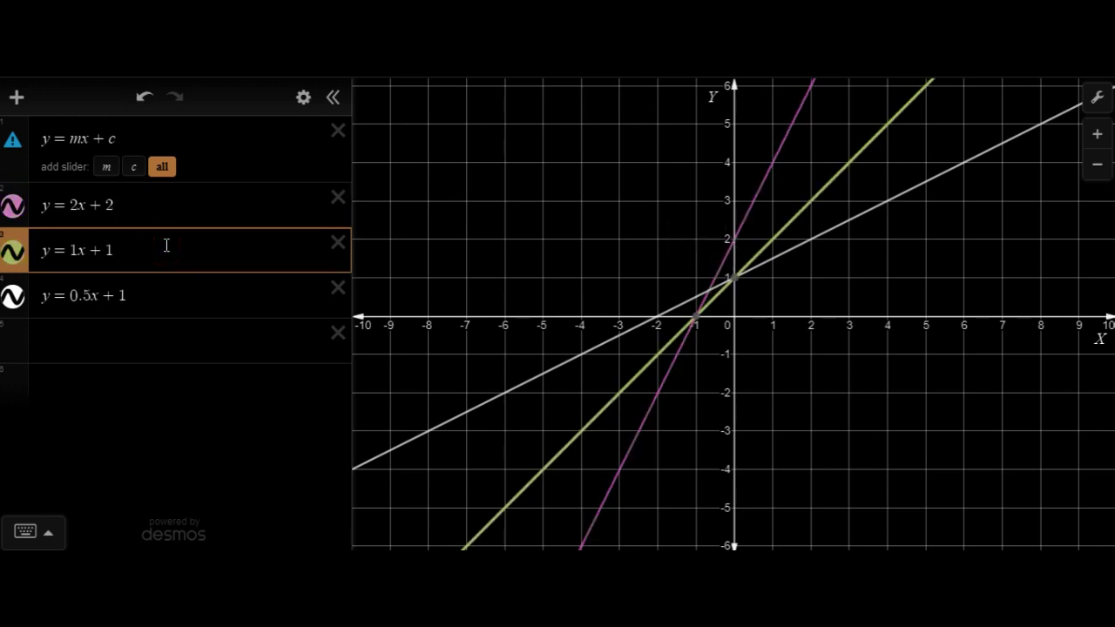
key("BackSpace")
type("2")
left_click(153, 293)
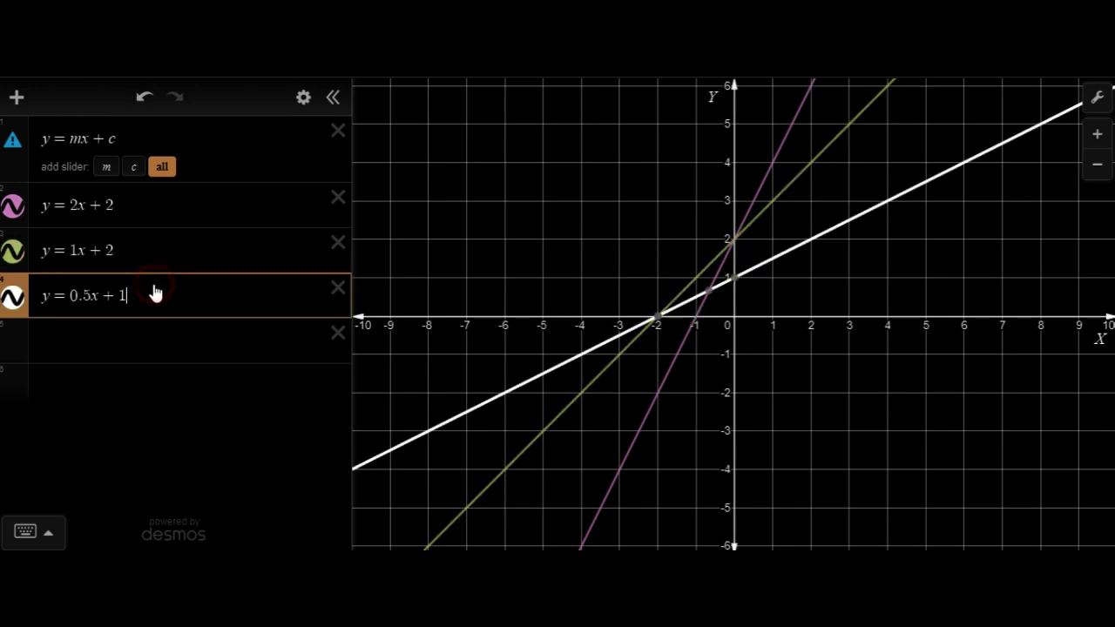
key("BackSpace")
type("2")
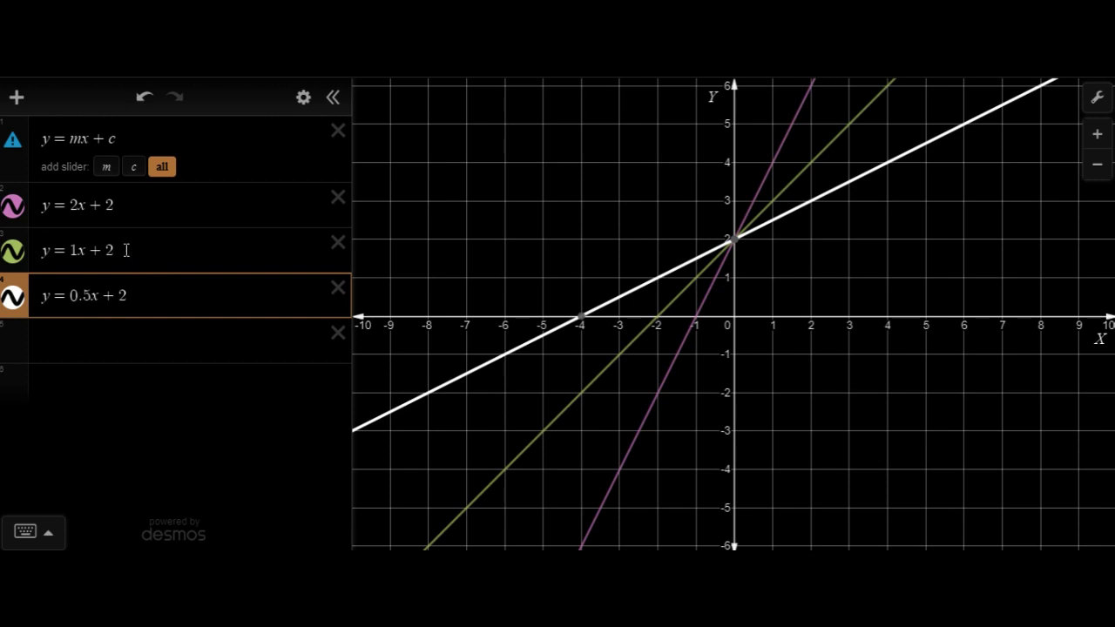
Delete the three example lines, add m and c sliders, and drag m to tilt the line.
left_click(337, 200)
left_click(338, 205)
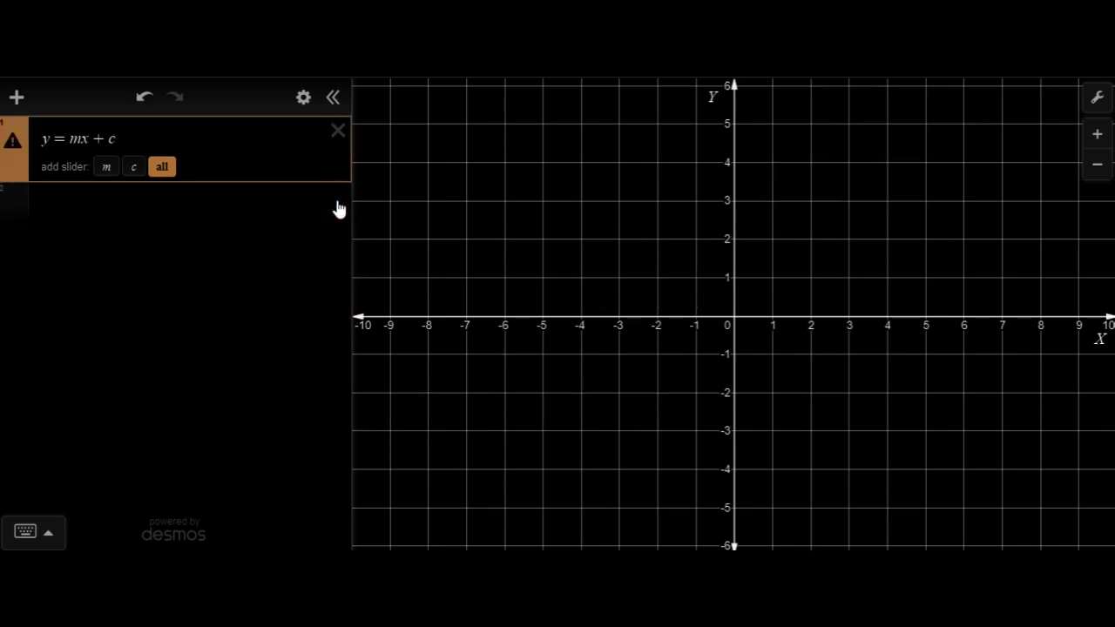
left_click(162, 166)
mouse_move(206, 209)
left_mouse_down()
mouse_move(202, 217)
mouse_move(246, 212)
mouse_move(191, 213)
left_mouse_up()
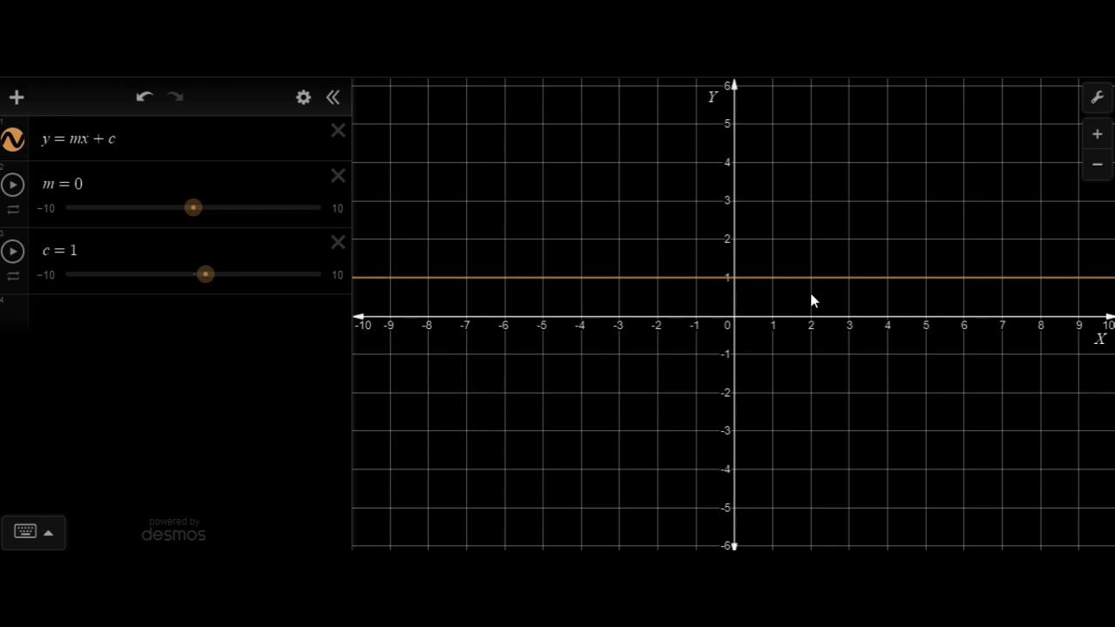
Drag the c slider down to -2.7, then adjust m to -0.7 for a shallow downward slope.
left_click(74, 137)
left_click(67, 311)
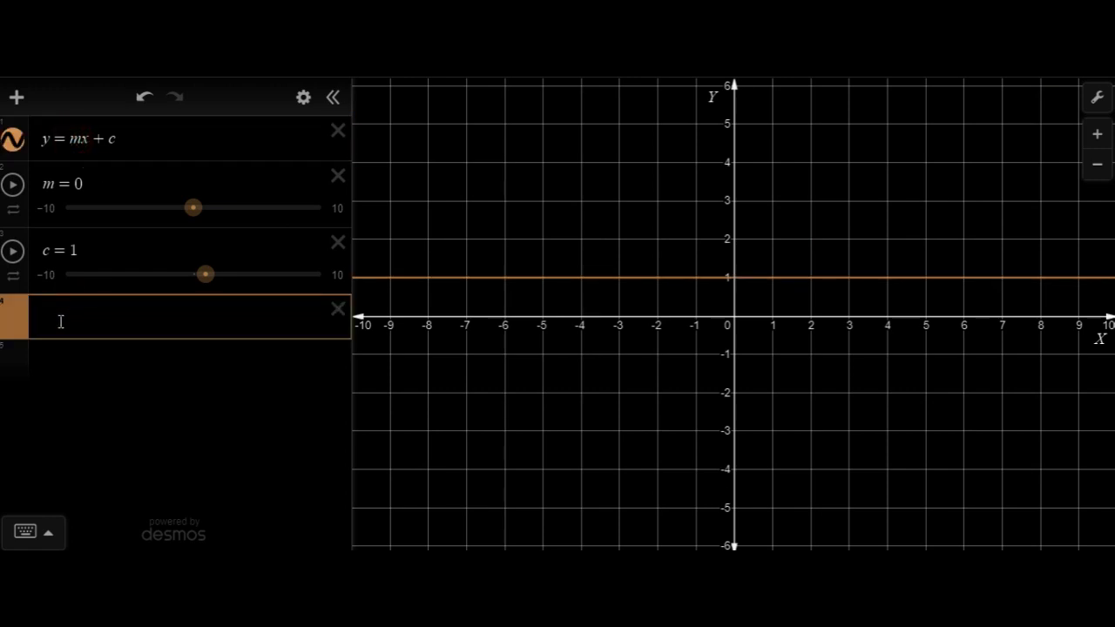
mouse_move(180, 275)
left_mouse_down()
mouse_move(242, 276)
mouse_move(160, 276)
left_mouse_up()
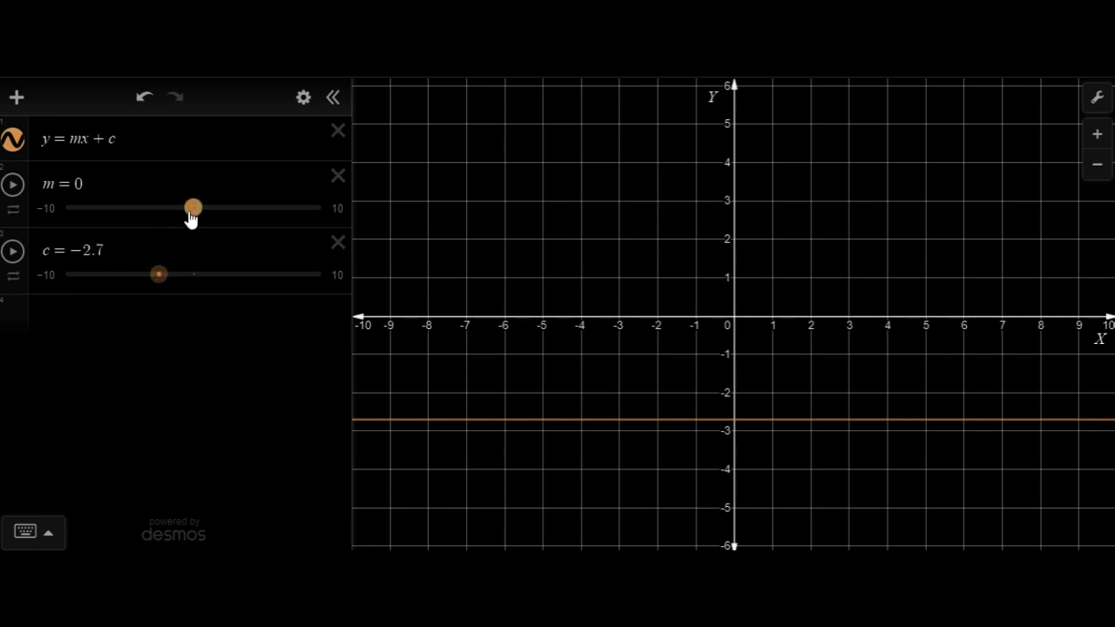
left_click_drag(191, 219, 175, 219)
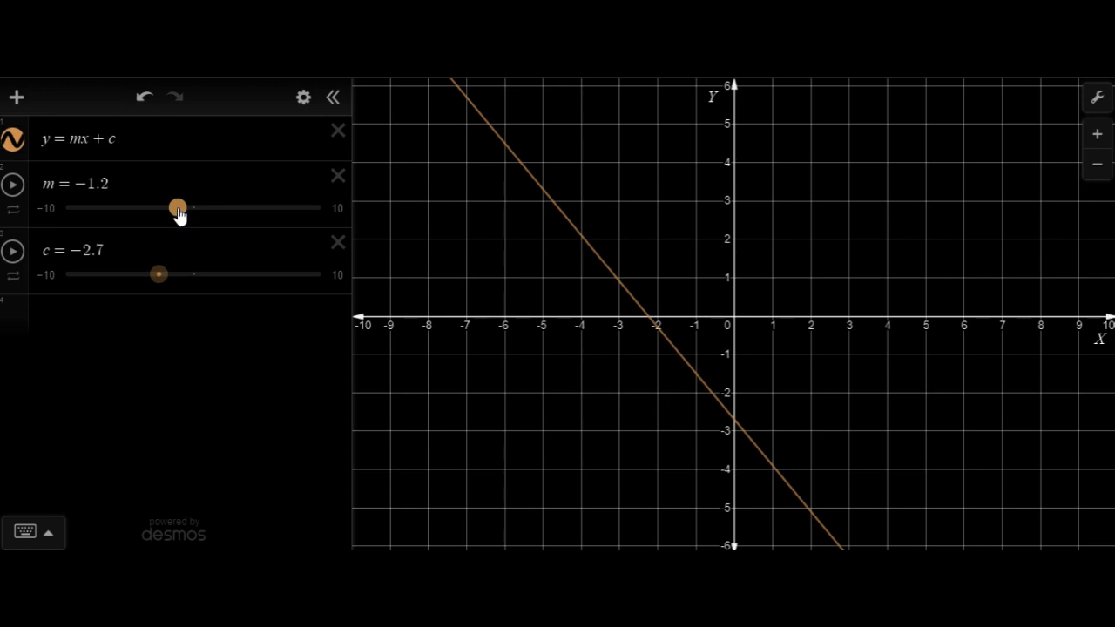
mouse_move(177, 215)
left_mouse_down()
mouse_move(211, 216)
mouse_move(185, 216)
left_mouse_up()
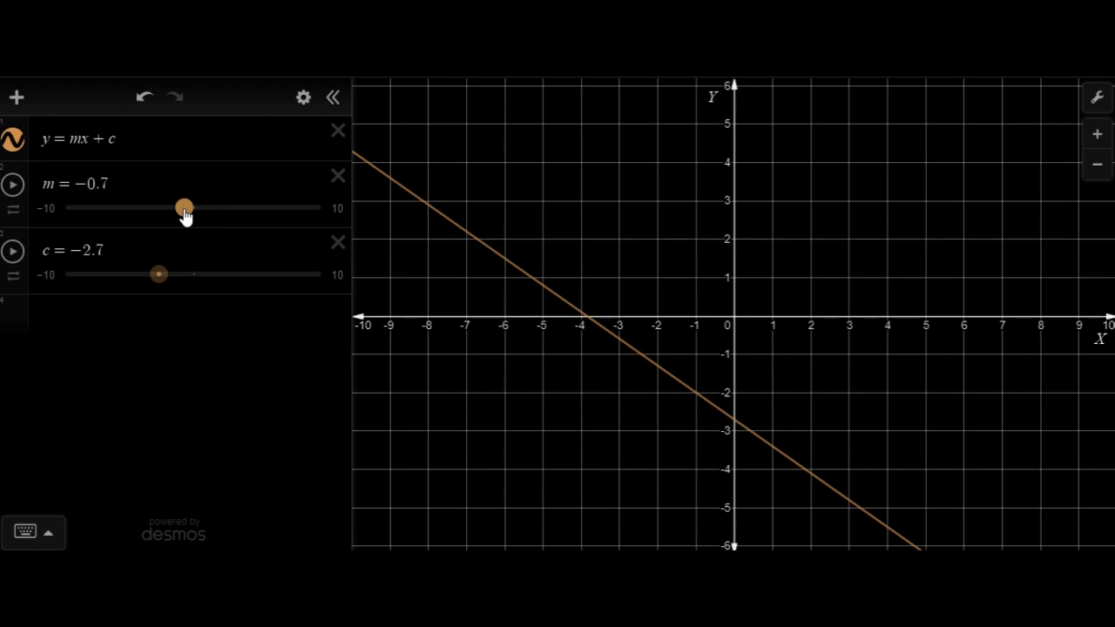
Sweep m up to 2 and c up and down, finishing at m = 0 and c = -2.8.
left_click_drag(185, 216, 219, 215)
left_click_drag(158, 274, 236, 288)
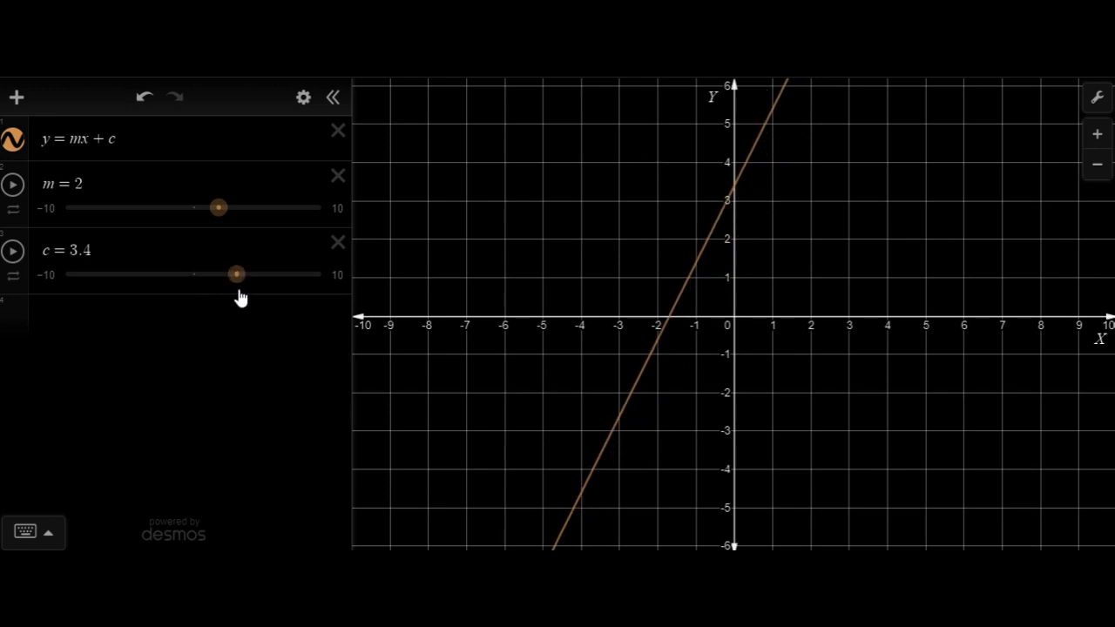
mouse_move(239, 291)
left_mouse_down()
mouse_move(147, 292)
mouse_move(259, 287)
mouse_move(149, 279)
mouse_move(231, 279)
left_mouse_up()
left_click_drag(219, 216, 204, 218)
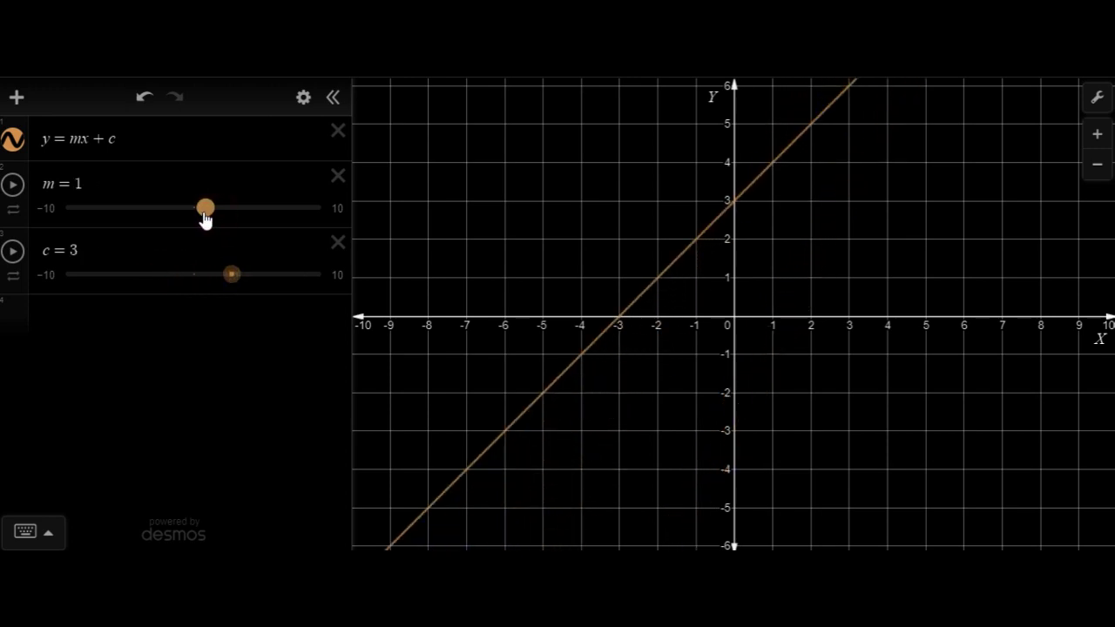
left_click_drag(232, 278, 229, 281)
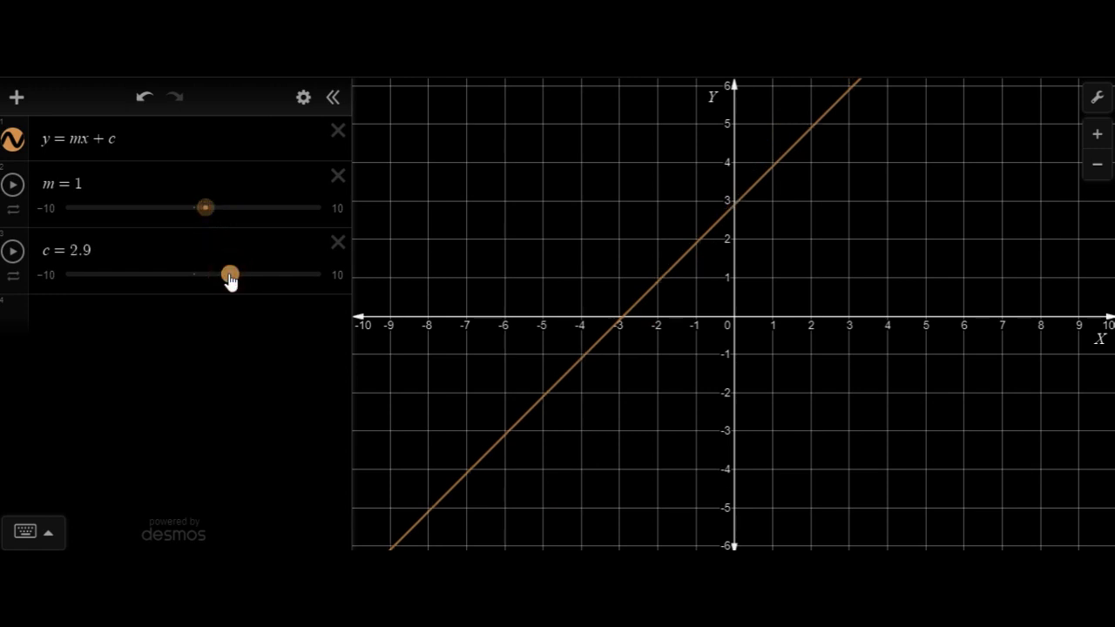
mouse_move(206, 209)
left_mouse_down()
mouse_move(237, 218)
mouse_move(172, 219)
mouse_move(194, 219)
left_mouse_up()
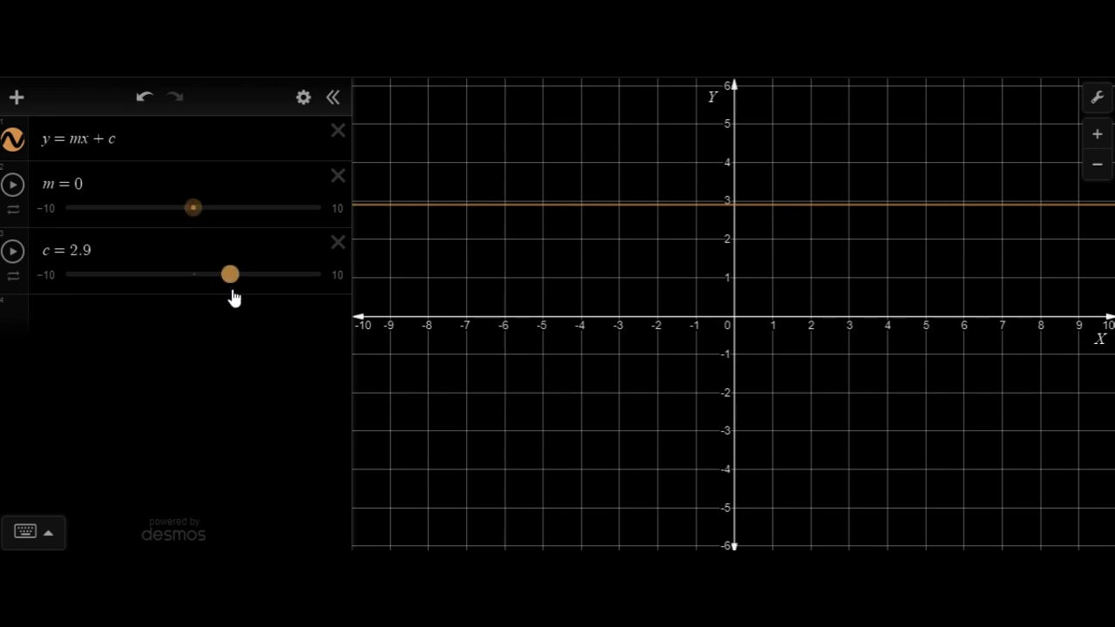
left_click_drag(233, 281, 201, 279)
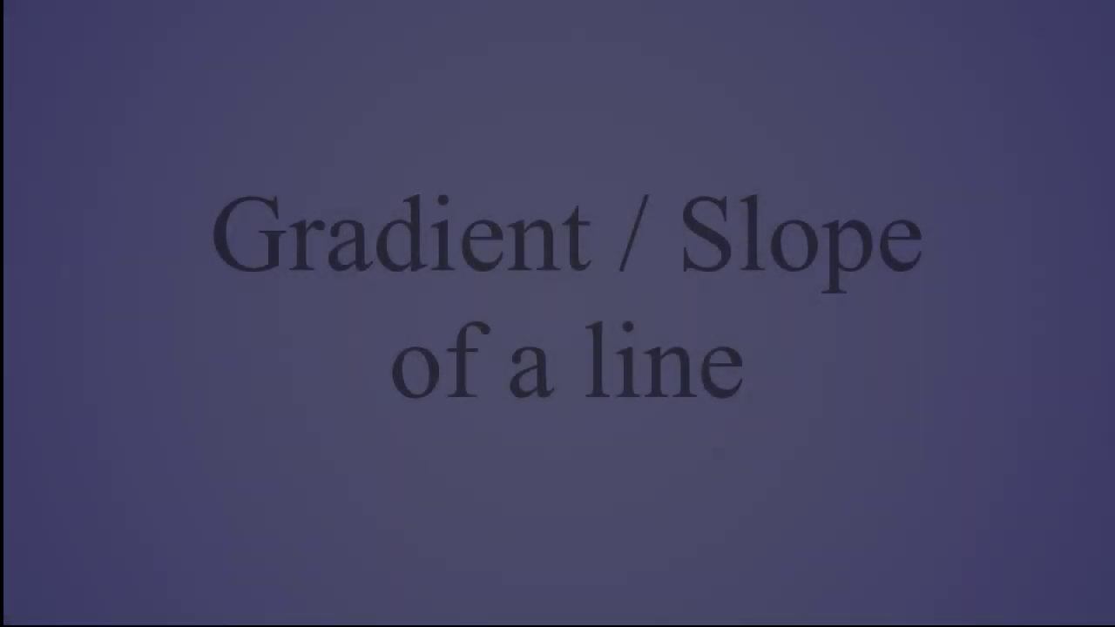